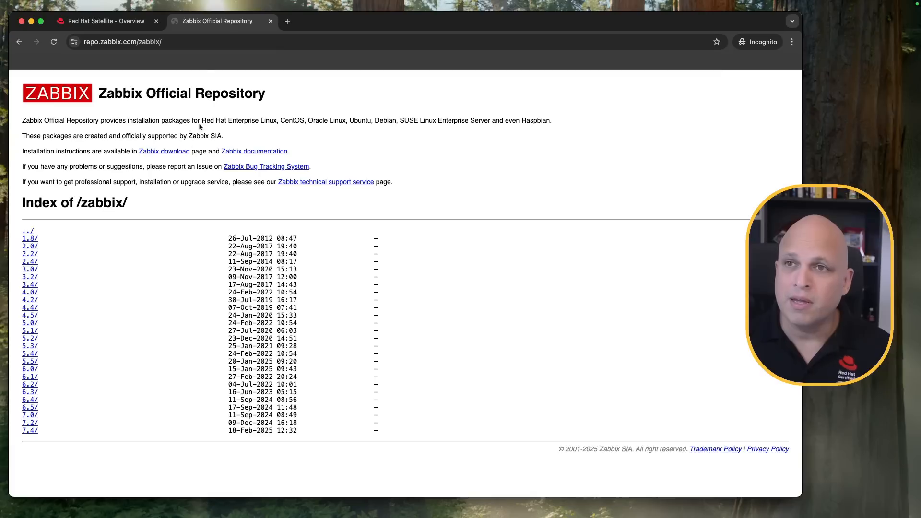
# - Browse the Zabbix repository index to the RHEL directory of the 7.4 release
pyautogui.click(187, 42)
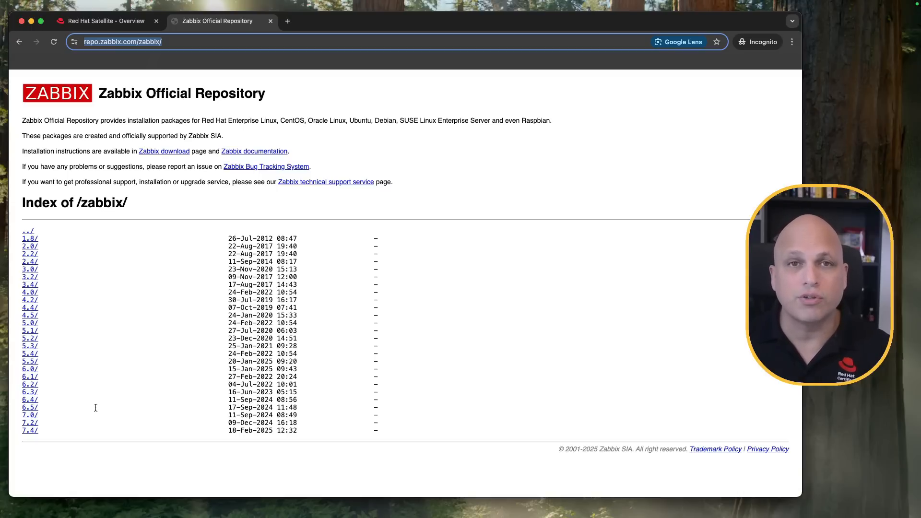
pyautogui.click(48, 434)
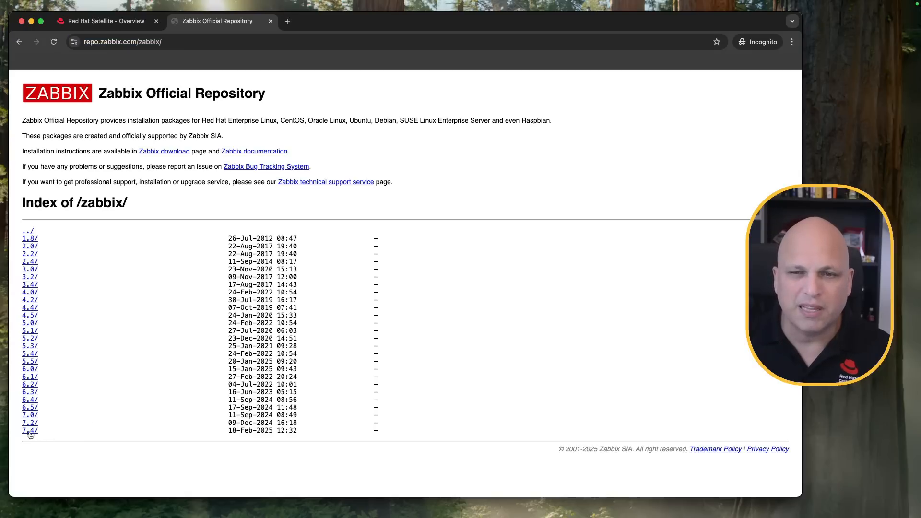
pyautogui.click(29, 432)
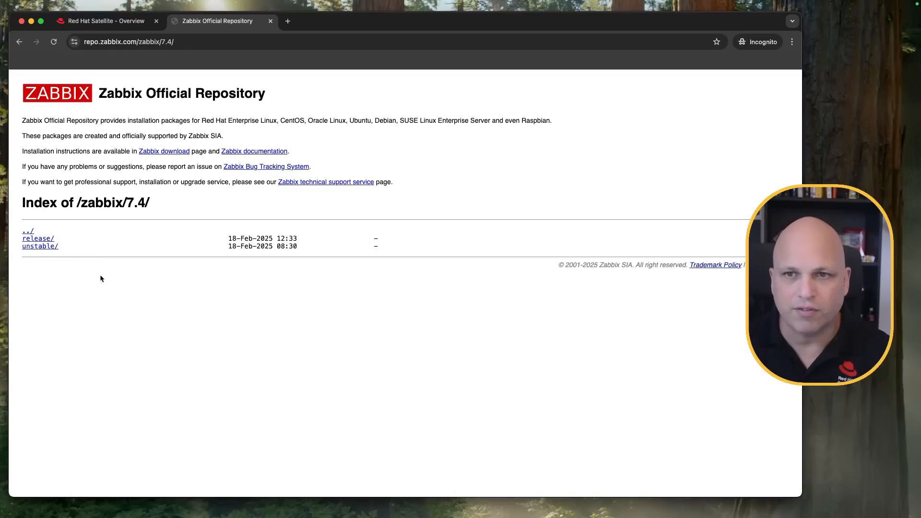
pyautogui.click(42, 240)
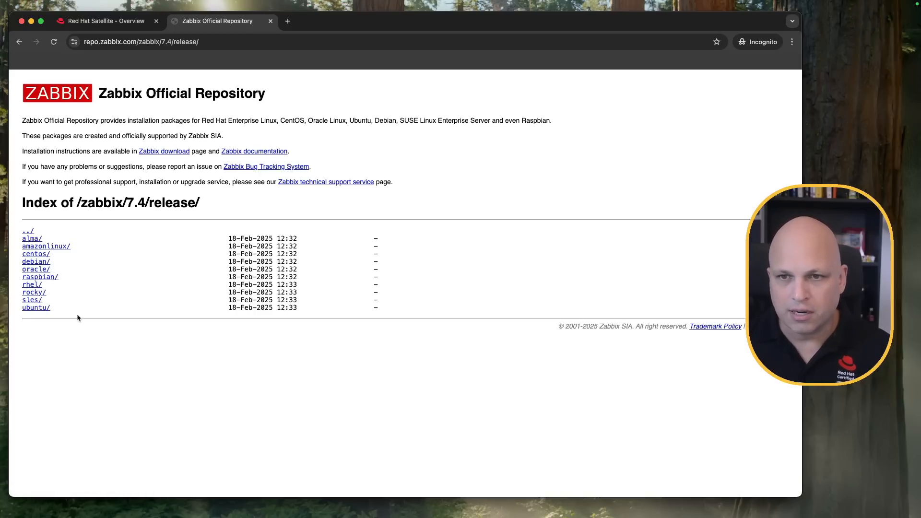
pyautogui.click(30, 285)
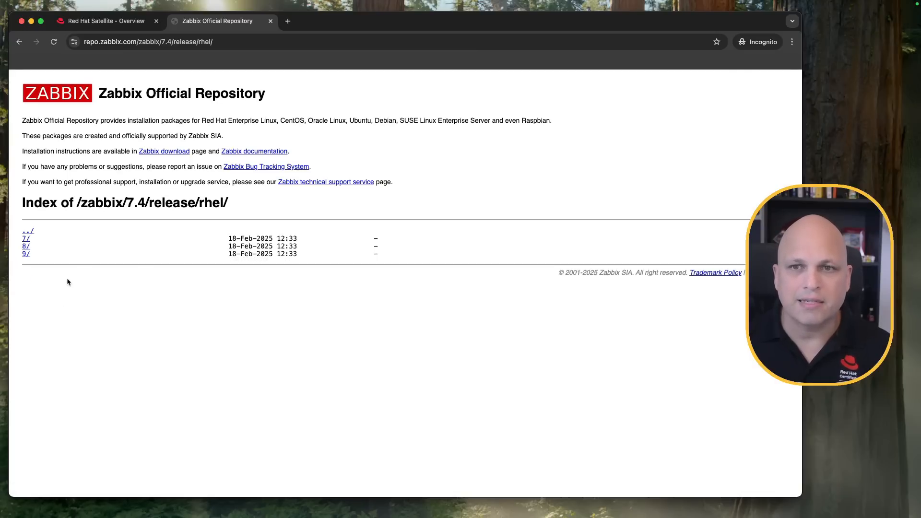
pyautogui.click(29, 231)
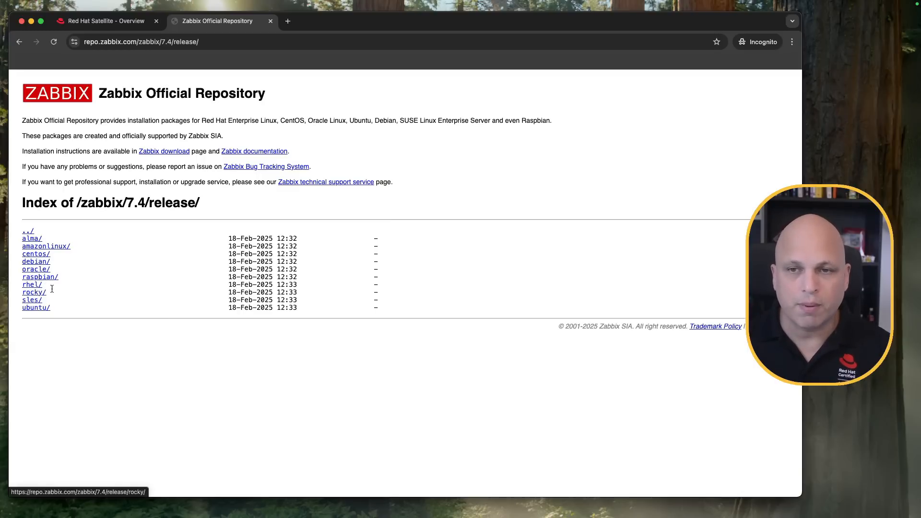
pyautogui.click(32, 285)
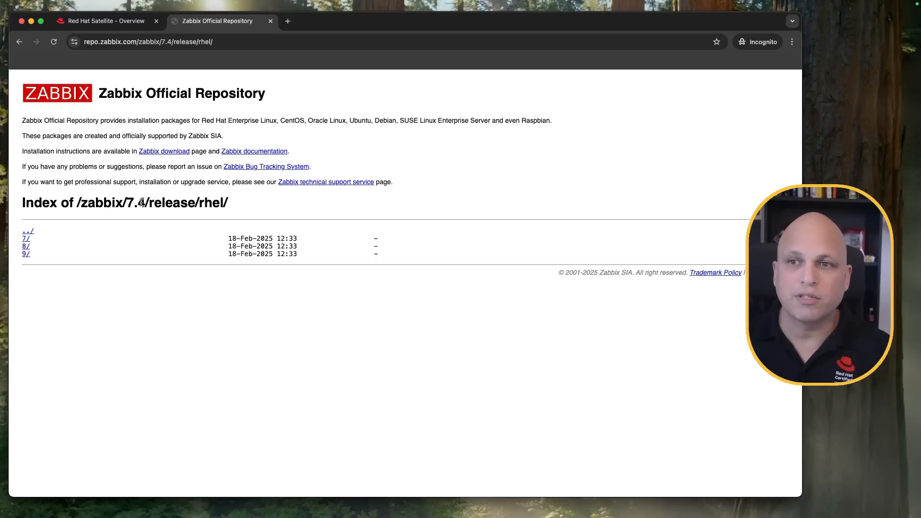
# - Open the noarch directory for RHEL 7 and examine its packages and URL
pyautogui.click(25, 240)
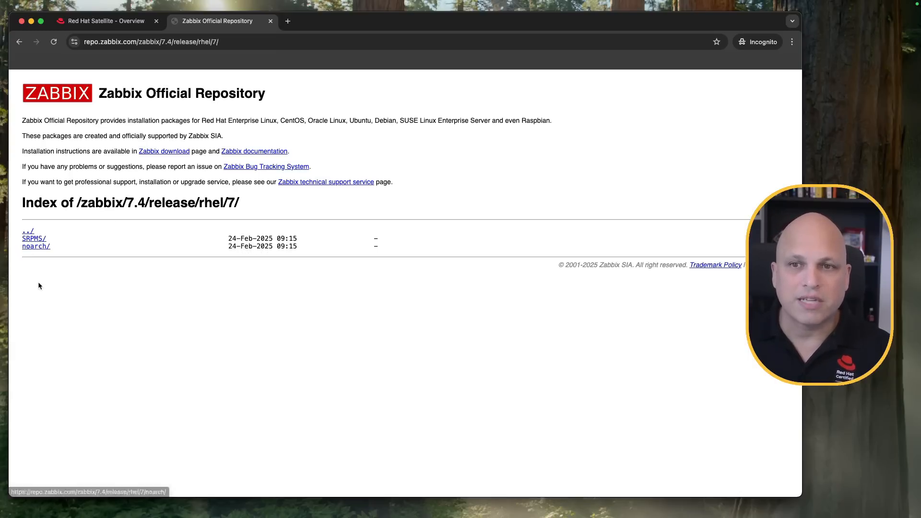
pyautogui.click(35, 248)
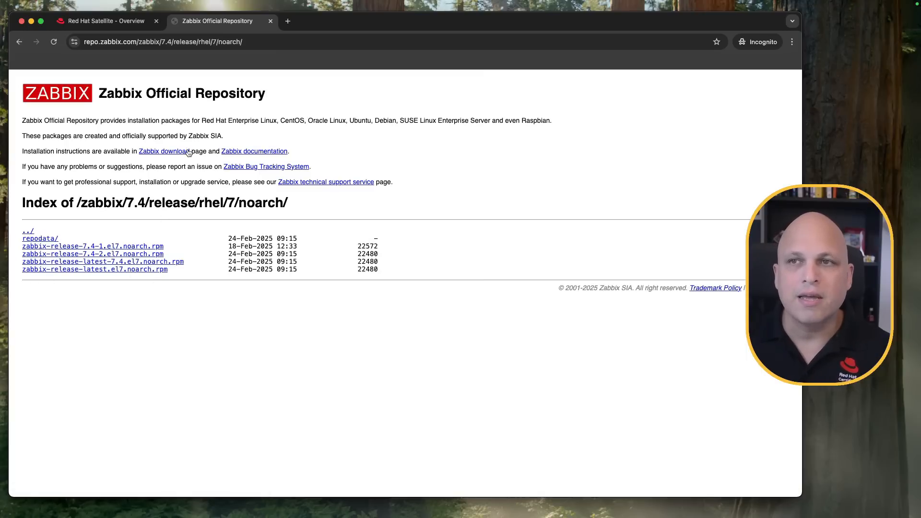
pyautogui.click(249, 48)
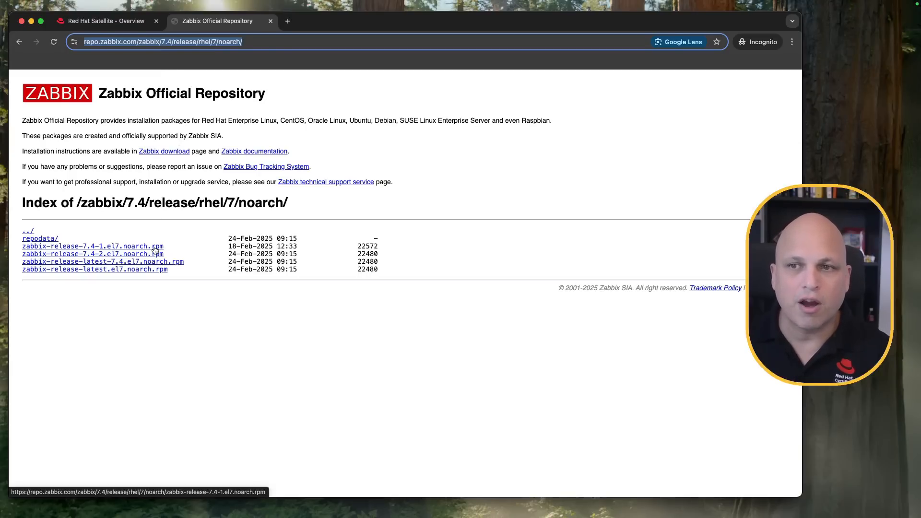
# - Go to the noarch directory for RHEL 8 and examine its repodata folder and URL
pyautogui.click(28, 231)
pyautogui.click(28, 232)
pyautogui.click(27, 247)
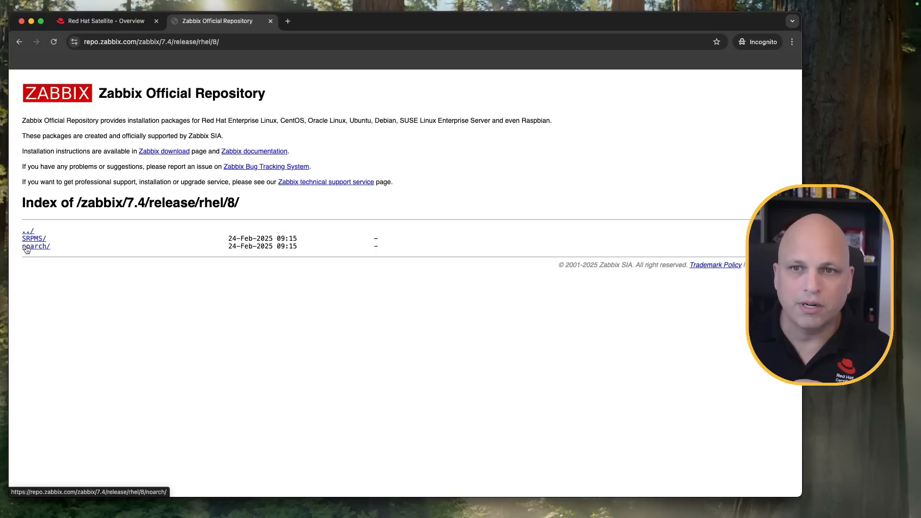
pyautogui.click(43, 248)
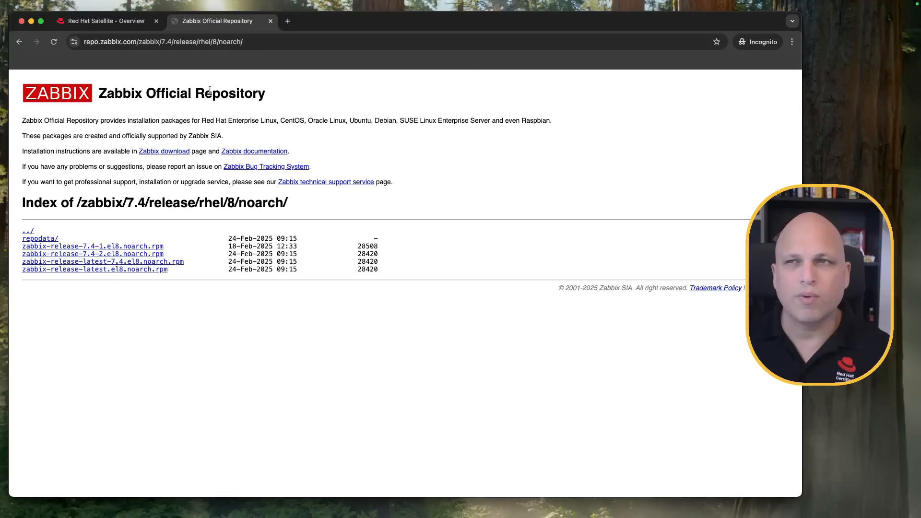
pyautogui.moveTo(70, 238); pyautogui.dragTo(21, 239)
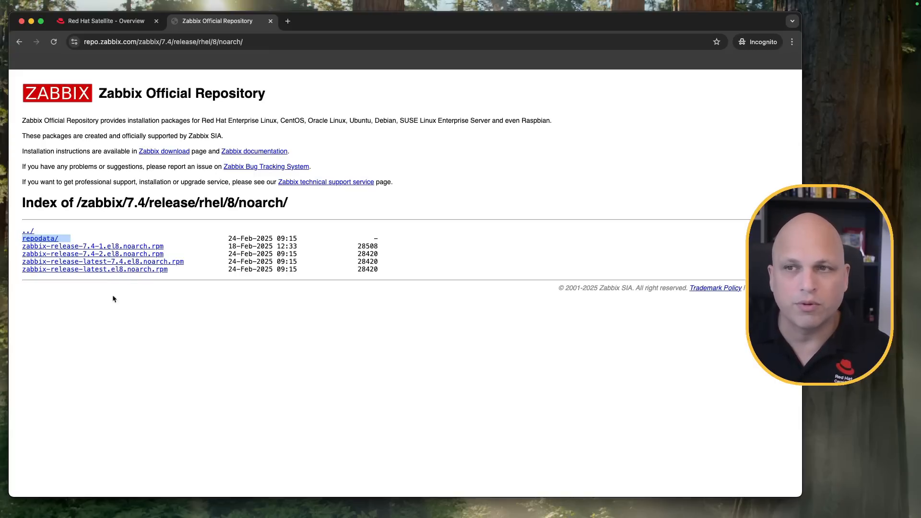
pyautogui.click(273, 41)
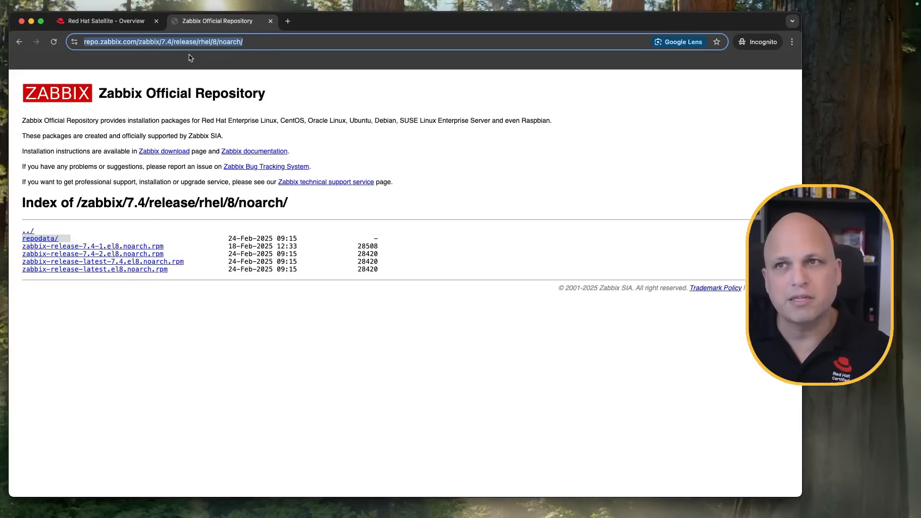
# - Go back to the RHEL versions and open the noarch directory for RHEL 9 to examine its packages
pyautogui.click(19, 42)
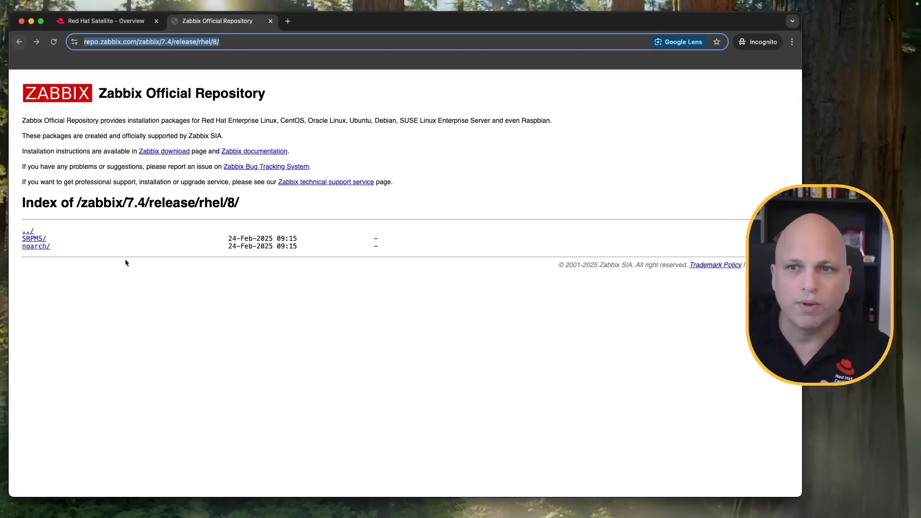
pyautogui.click(19, 42)
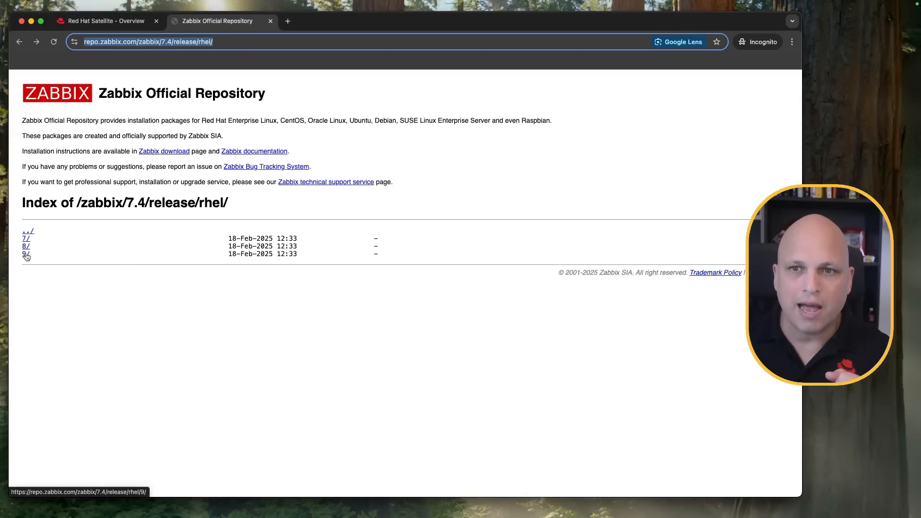
pyautogui.click(26, 253)
pyautogui.click(35, 249)
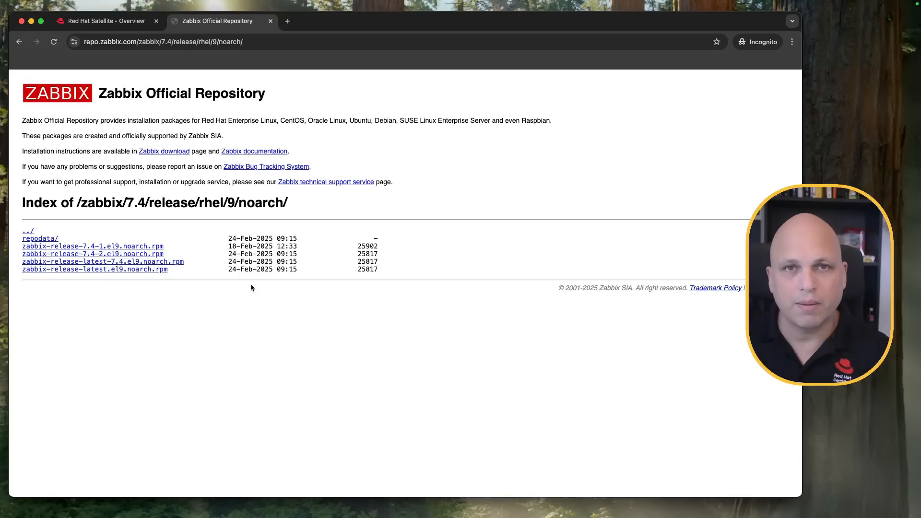
# - Return to the 7.4 release's rhel directory and copy its URL
pyautogui.click(29, 233)
pyautogui.click(30, 232)
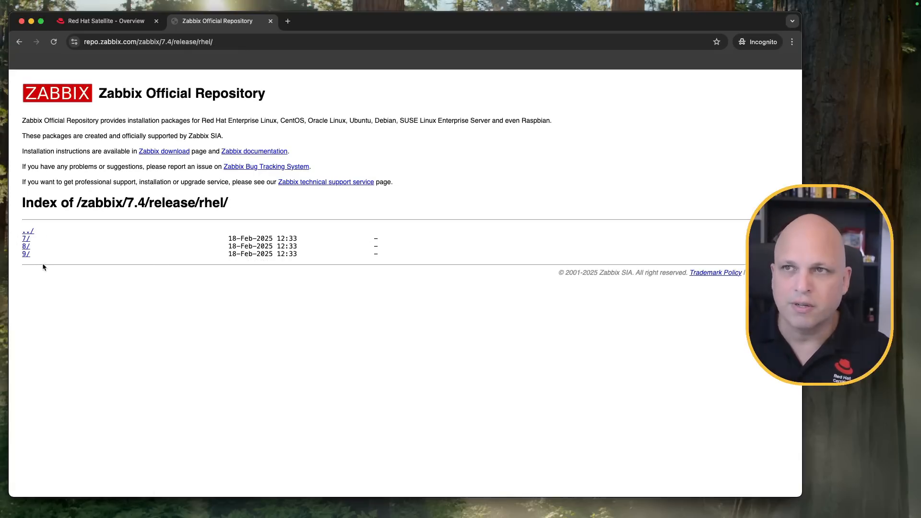
pyautogui.click(28, 232)
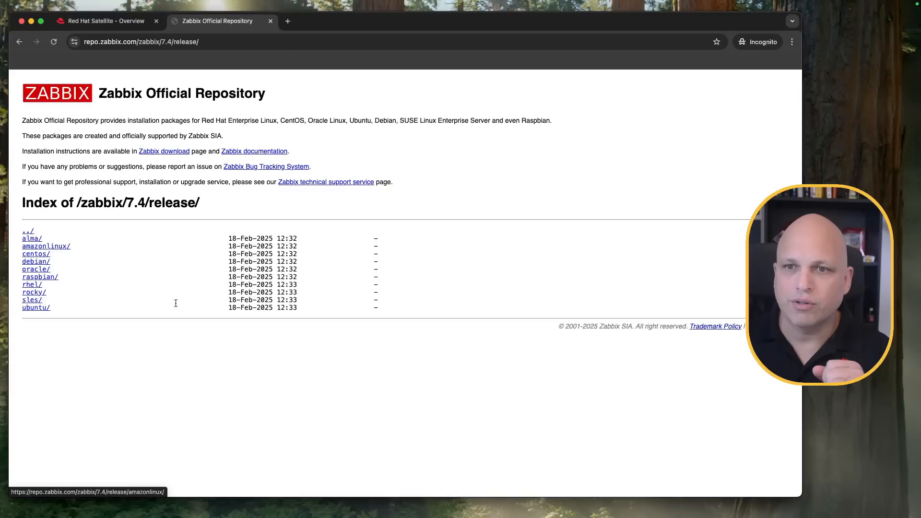
pyautogui.click(32, 284)
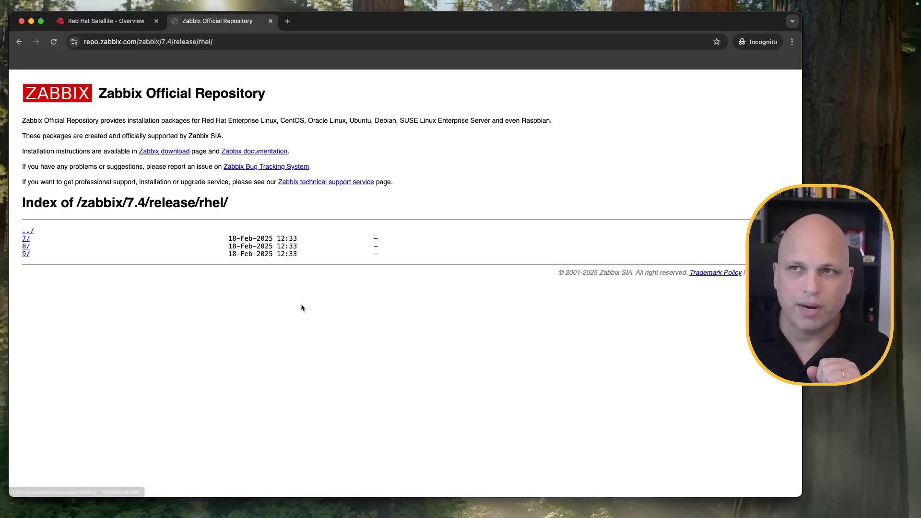
pyautogui.click(248, 43)
pyautogui.press('super+c')
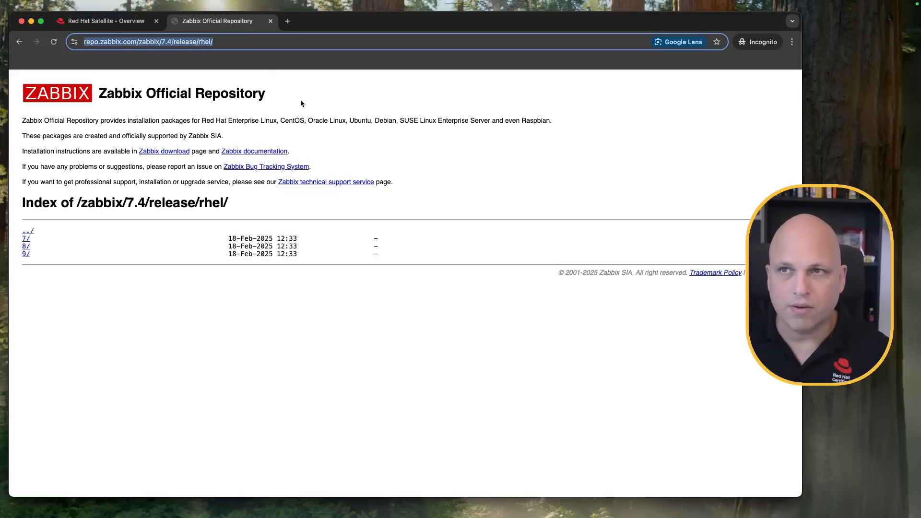
# - Switch to Red Hat Satellite and open Repo Discovery for the content products
pyautogui.click(105, 21)
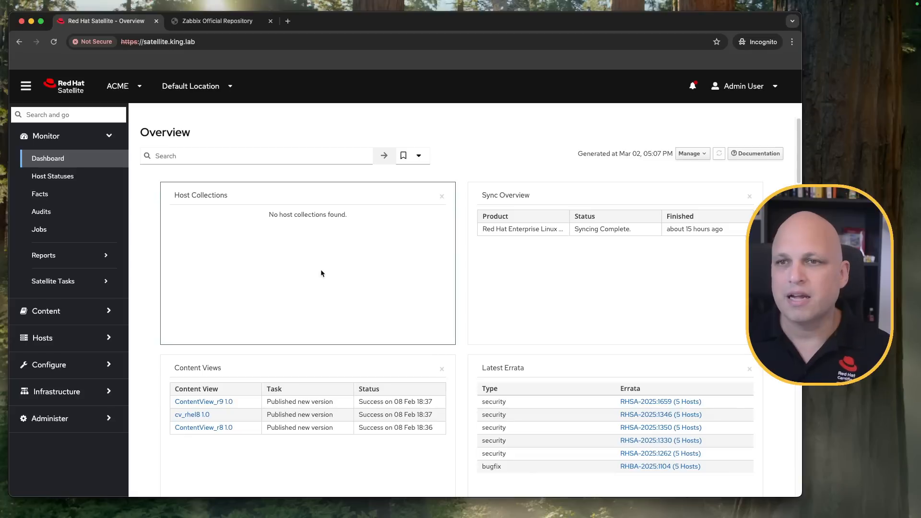
pyautogui.click(81, 316)
pyautogui.click(67, 223)
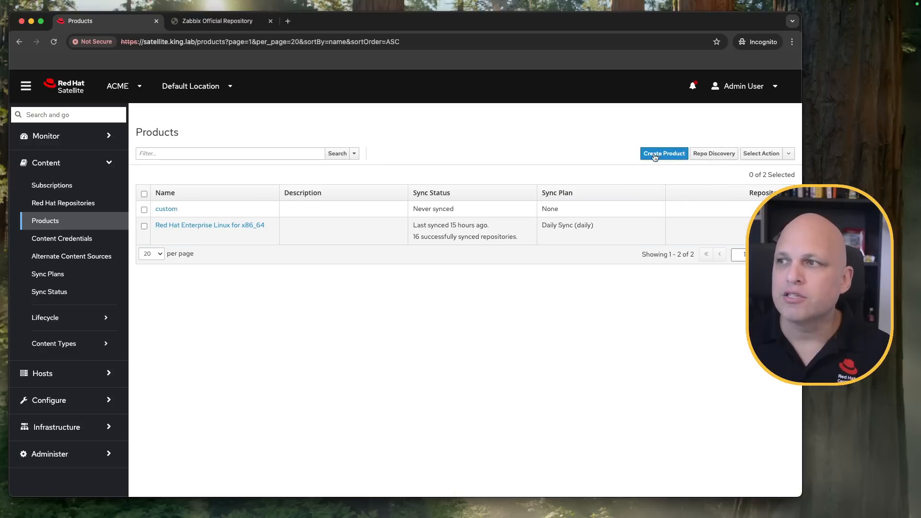
pyautogui.click(718, 157)
pyautogui.click(289, 190)
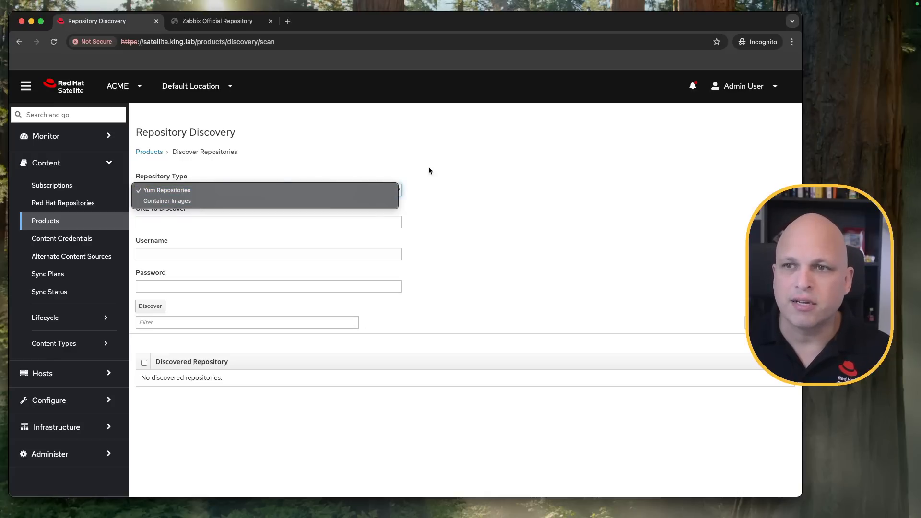
pyautogui.click(413, 176)
pyautogui.click(183, 222)
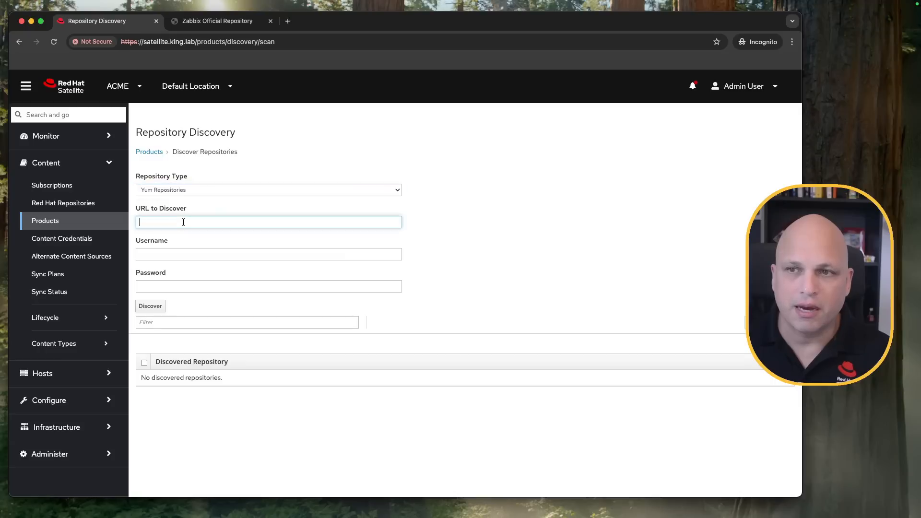
pyautogui.press('super+v')
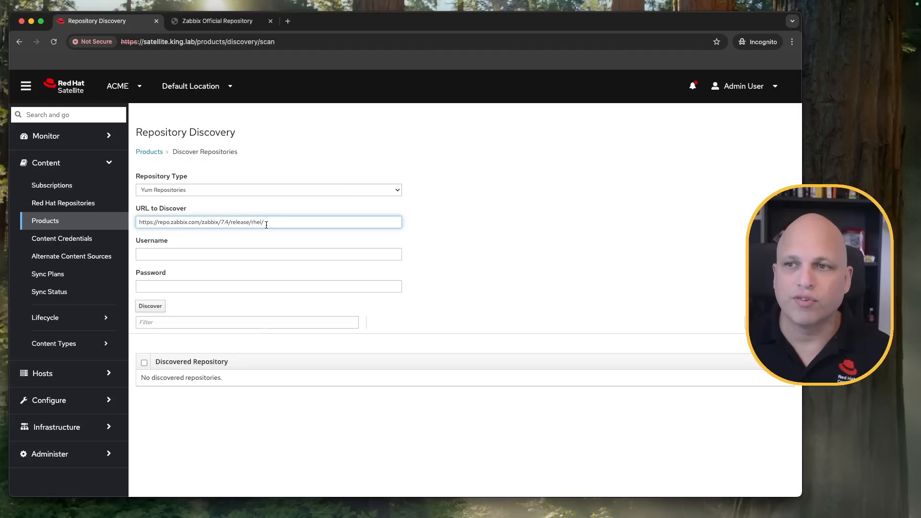
pyautogui.moveTo(220, 222); pyautogui.dragTo(265, 221)
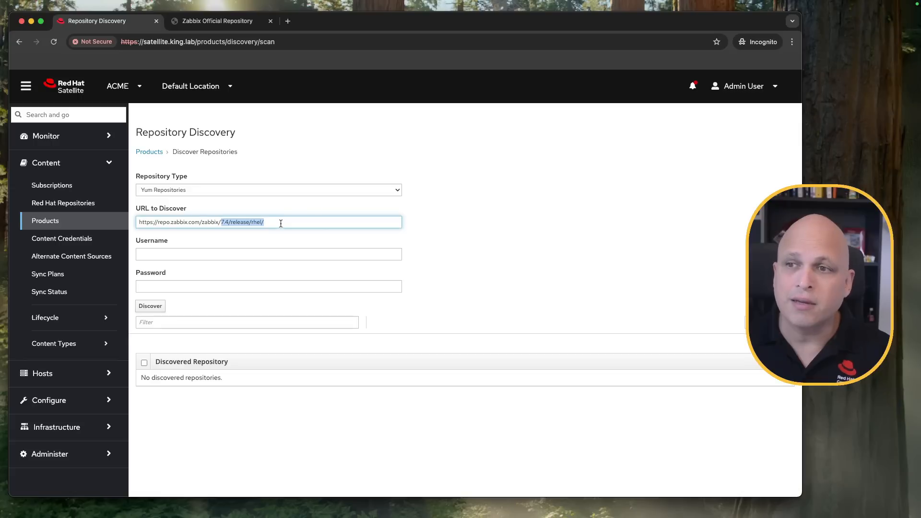
pyautogui.click(281, 223)
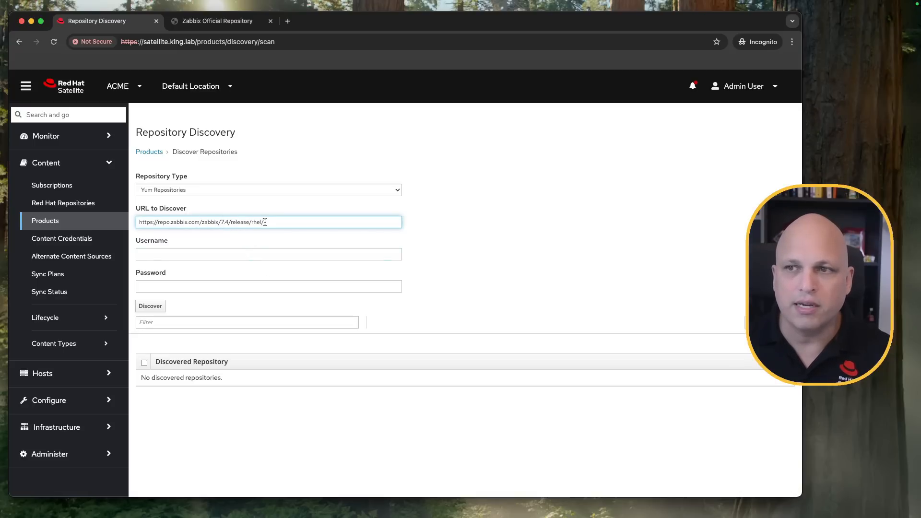
# - Leave the username and password empty and run the repository discovery
pyautogui.click(181, 253)
pyautogui.click(170, 286)
pyautogui.click(176, 253)
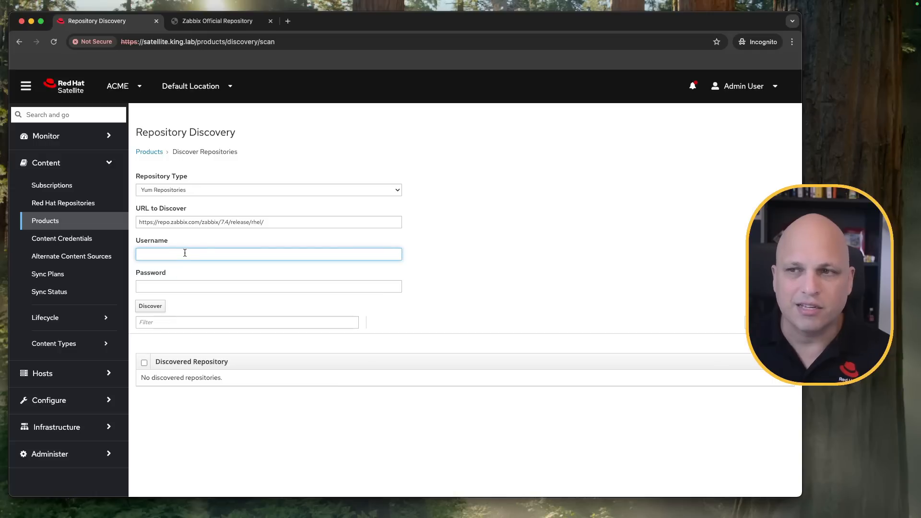
pyautogui.click(150, 306)
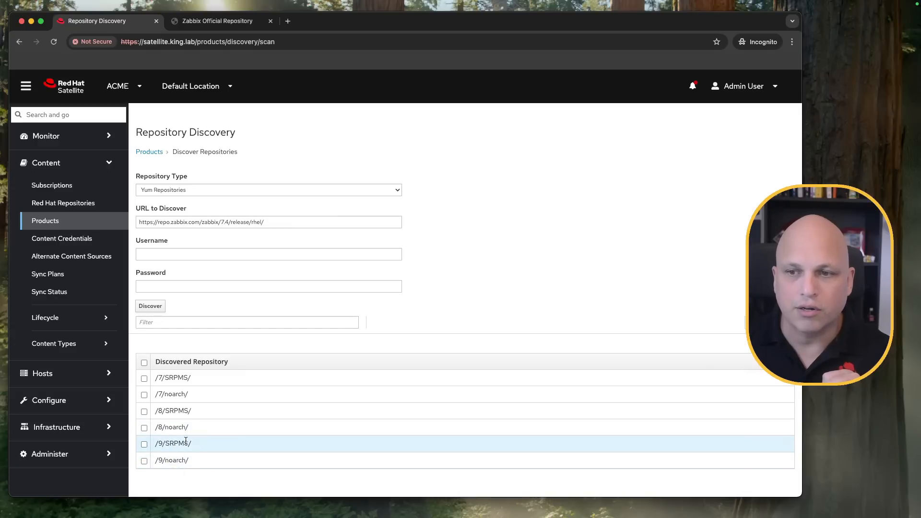
# - Select only the discovered /7/noarch/, /8/noarch/ and /9/noarch/ repositories and proceed to creating them
pyautogui.click(144, 363)
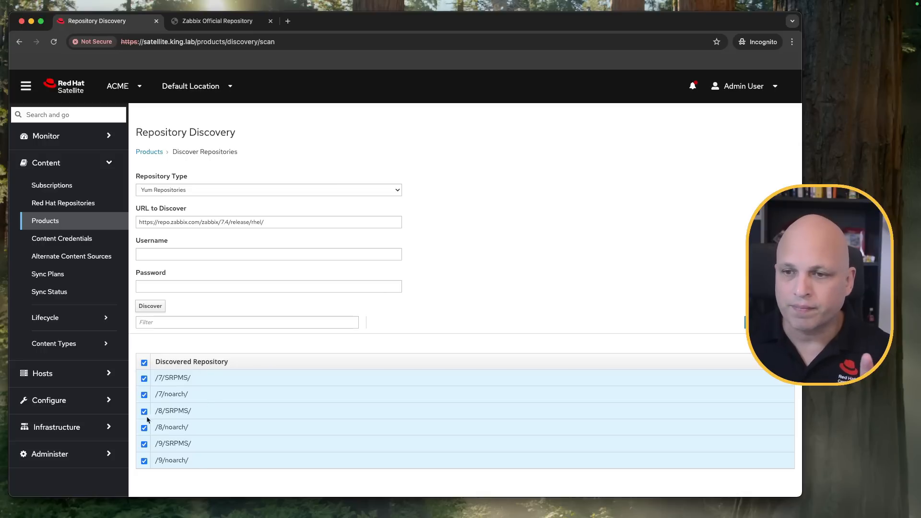
pyautogui.click(144, 379)
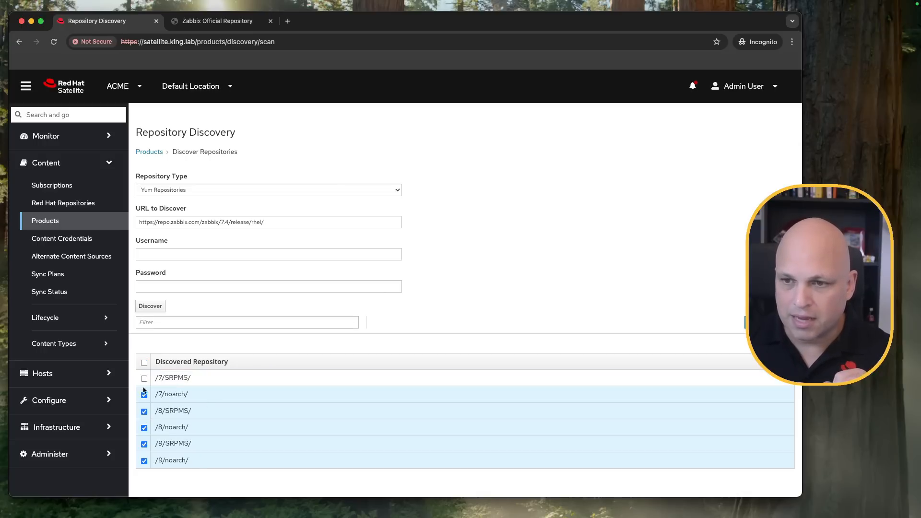
pyautogui.click(144, 411)
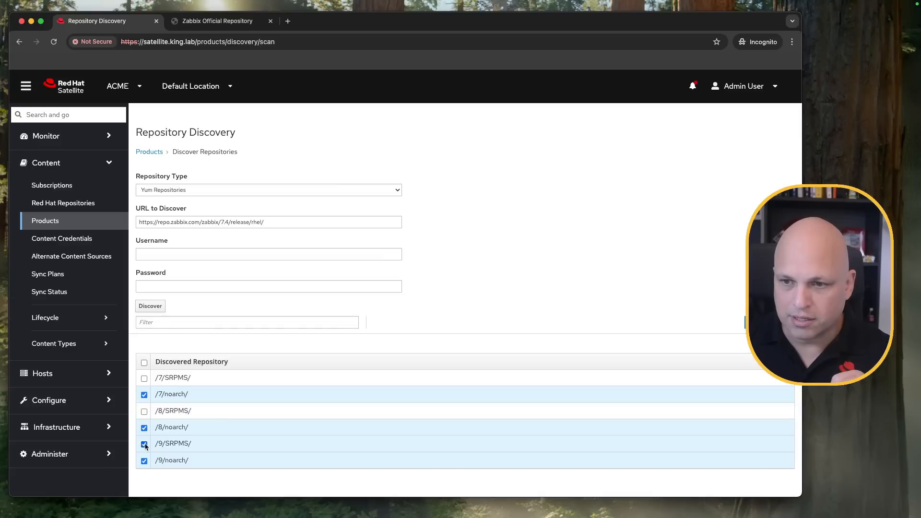
pyautogui.click(143, 444)
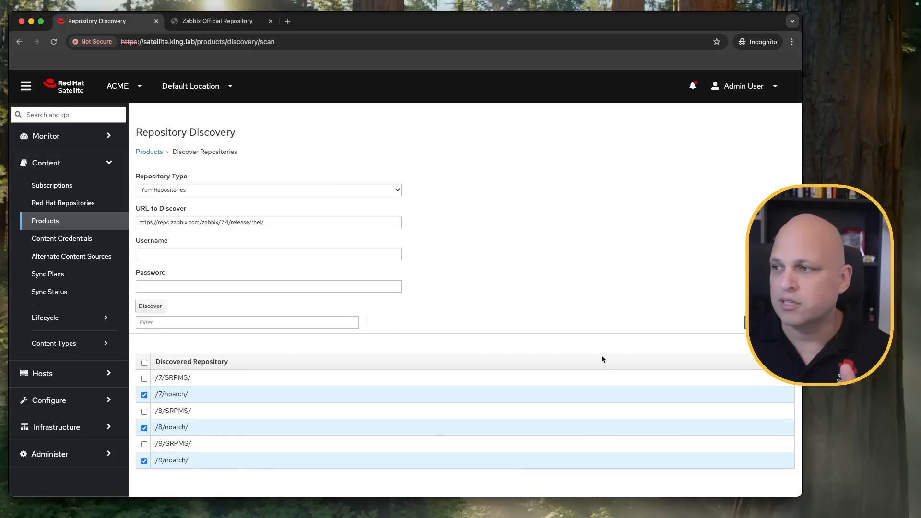
pyautogui.click(765, 322)
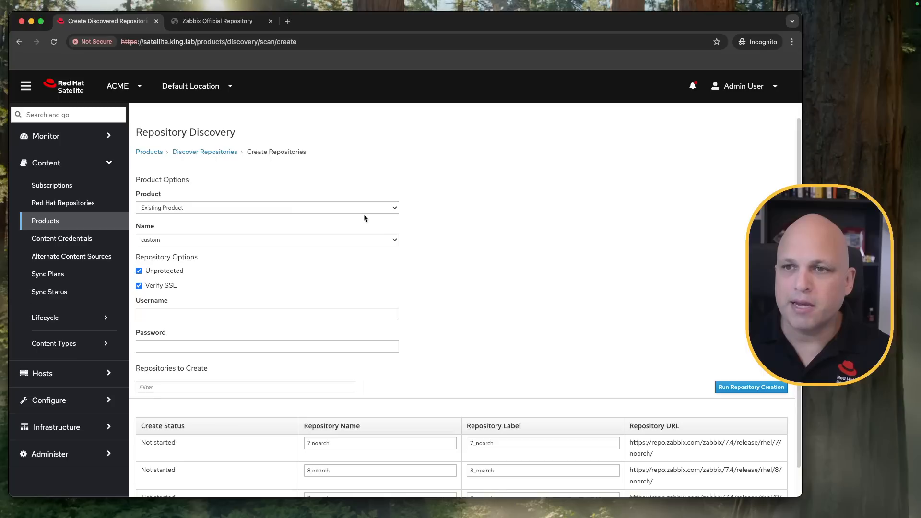
pyautogui.click(229, 206)
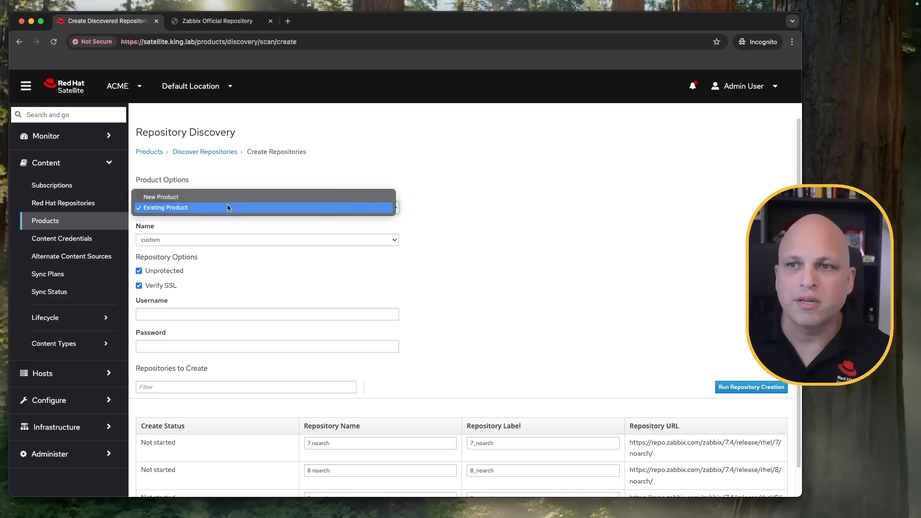
pyautogui.click(194, 197)
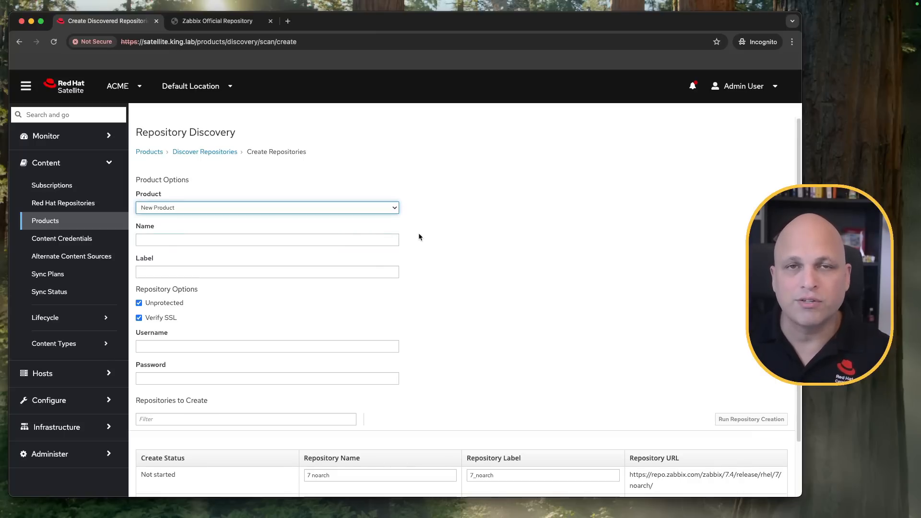
pyautogui.click(384, 208)
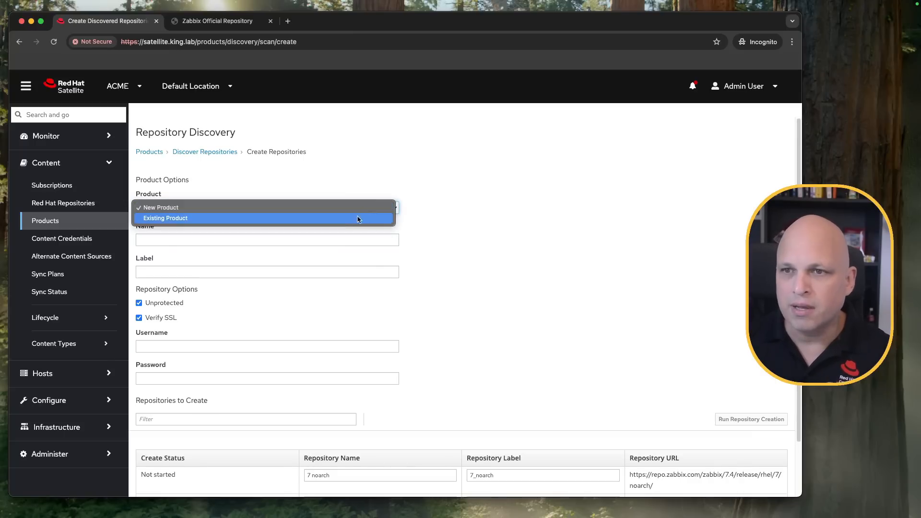
pyautogui.click(340, 219)
pyautogui.click(305, 240)
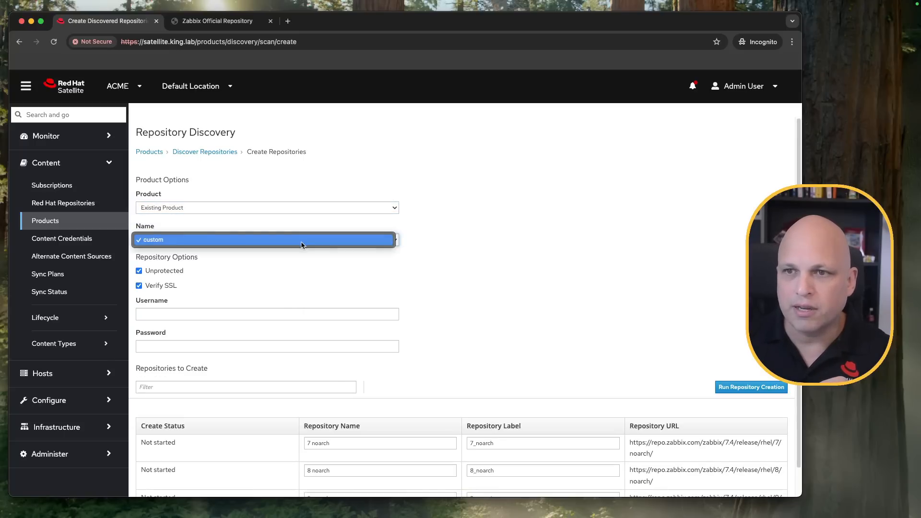
pyautogui.click(418, 232)
# - Assign the discovered repositories to a new product named Zabbix, leaving the username and password empty
pyautogui.click(330, 207)
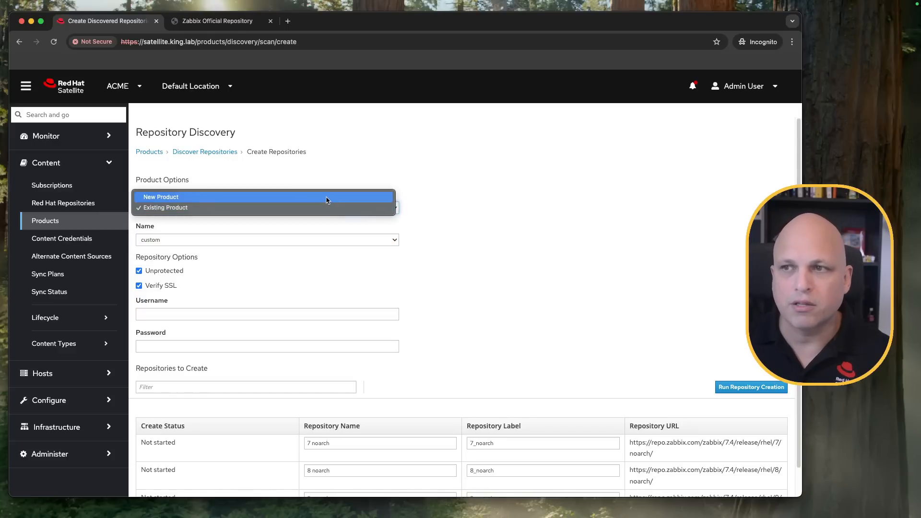
pyautogui.click(274, 259)
pyautogui.press('Up')
pyautogui.click(234, 240)
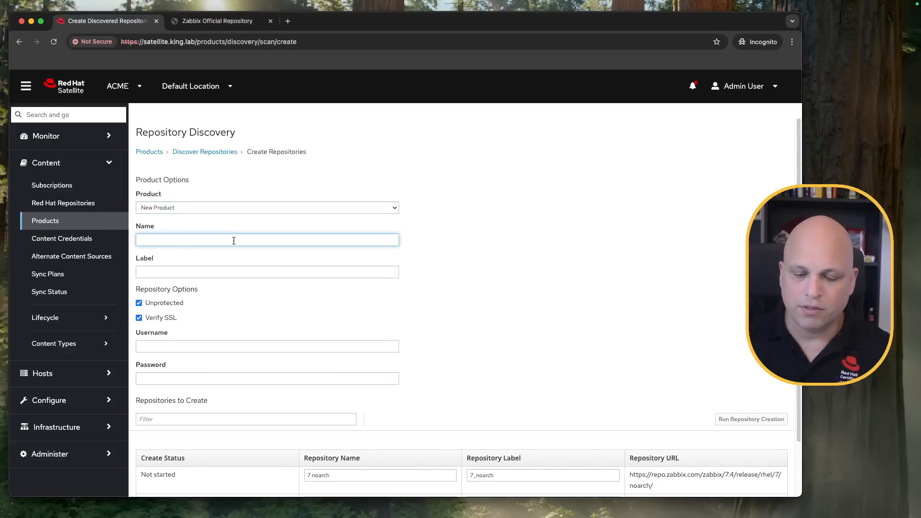
pyautogui.write('Zabbix')
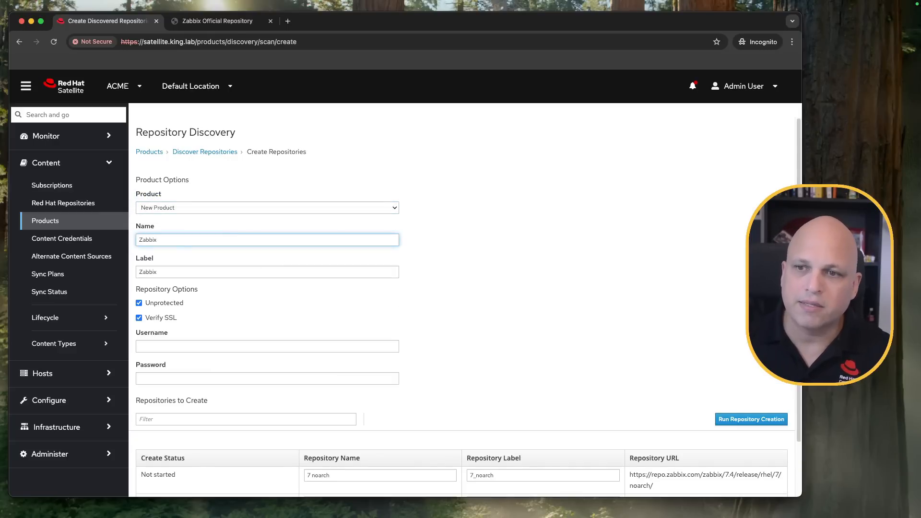
pyautogui.scroll(-3, 578, 296)
pyautogui.click(307, 285)
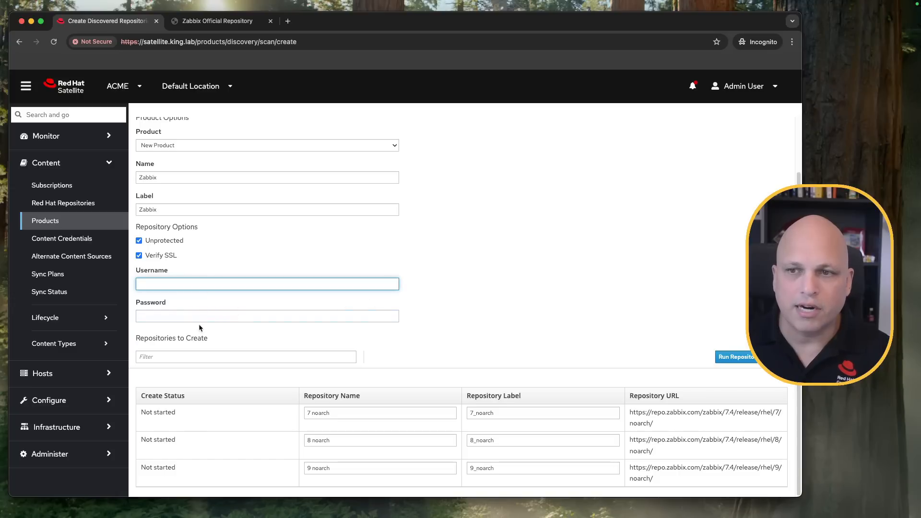
# - Prefix the three repository names with 7.4_ so they read 7.4_7 noarch, 7.4_8 noarch and 7.4_9 noarch
pyautogui.click(405, 415)
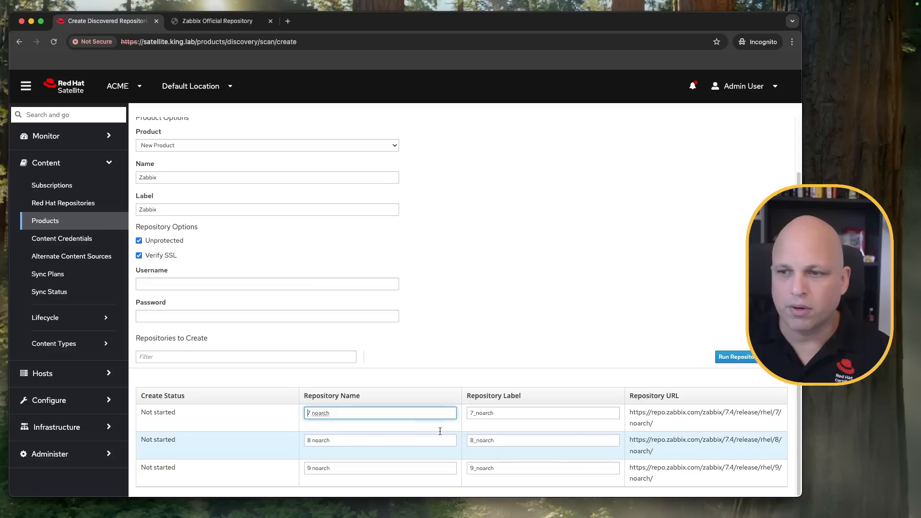
pyautogui.write('7')
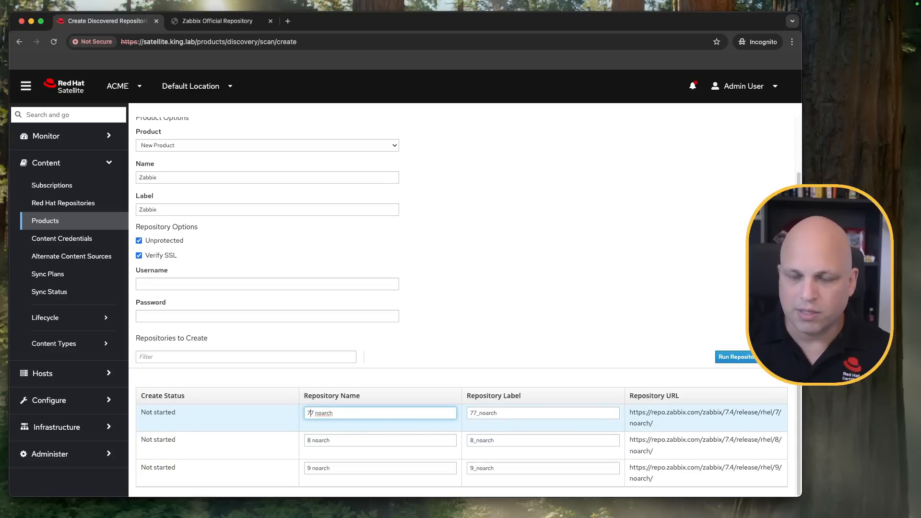
pyautogui.write('.4_')
pyautogui.press('super+shift+Left')
pyautogui.press('super+c')
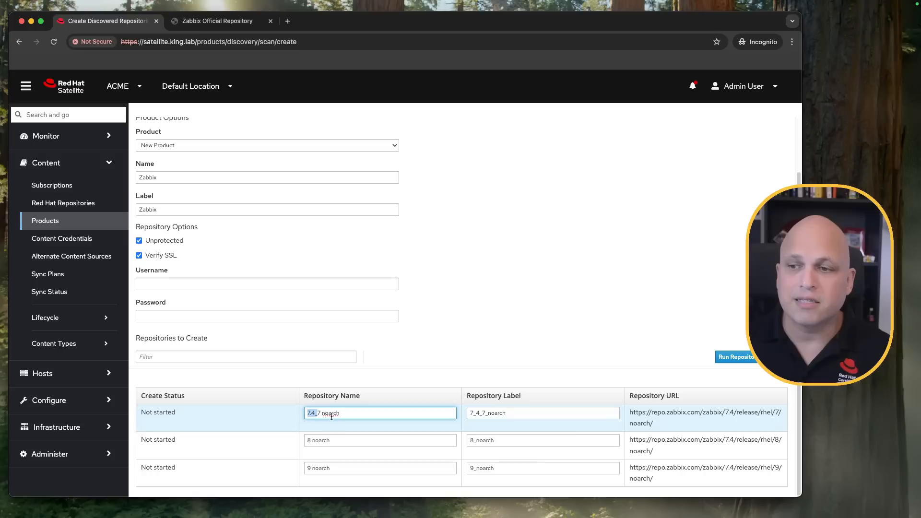
pyautogui.click(307, 440)
pyautogui.press('super+v')
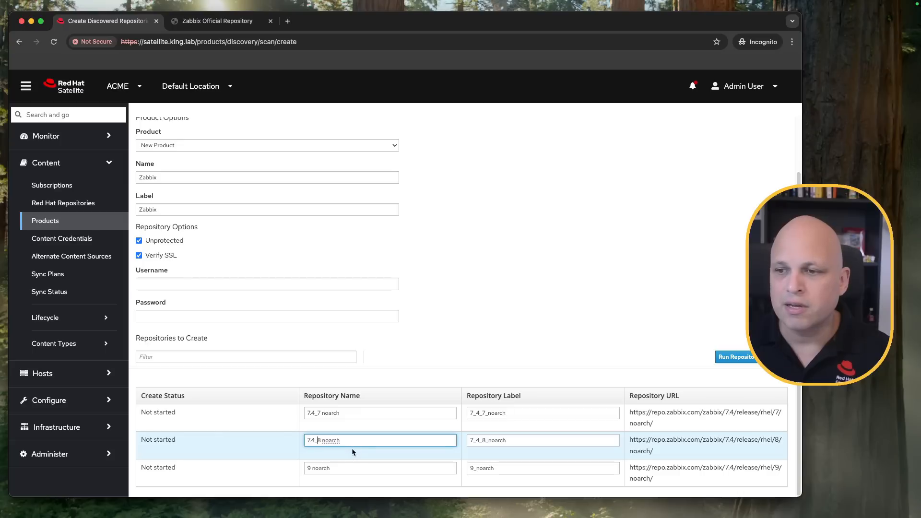
pyautogui.click(308, 469)
pyautogui.press('super+v')
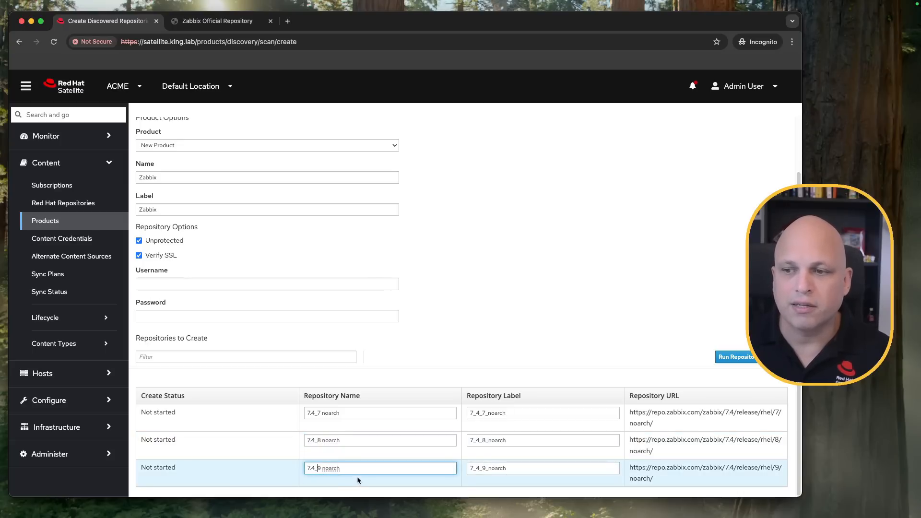
# - Check the name and label of the 7.4_7 noarch repository and run the creation of all three repositories
pyautogui.doubleClick(328, 413)
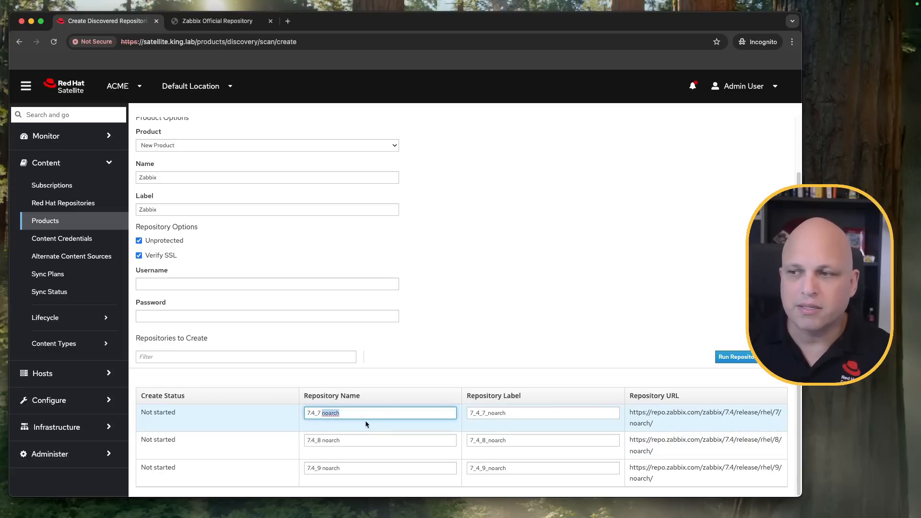
pyautogui.click(347, 413)
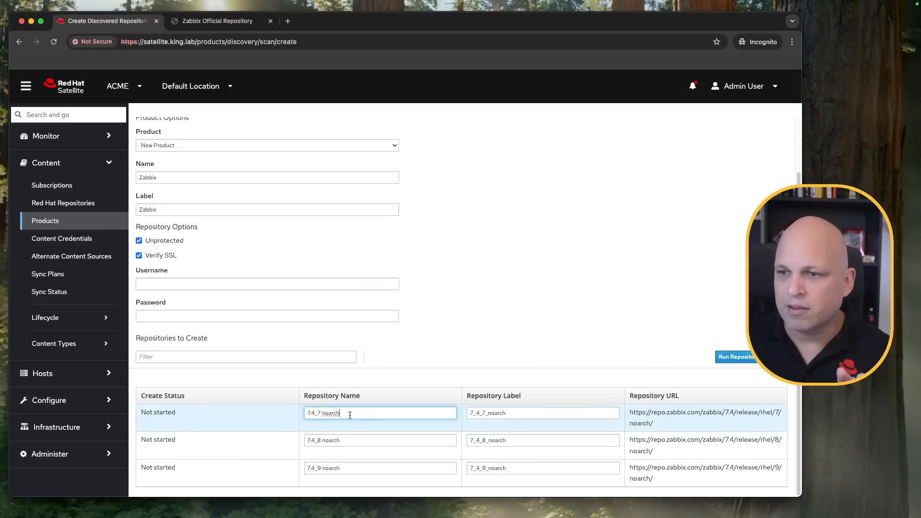
pyautogui.click(311, 413)
pyautogui.click(475, 413)
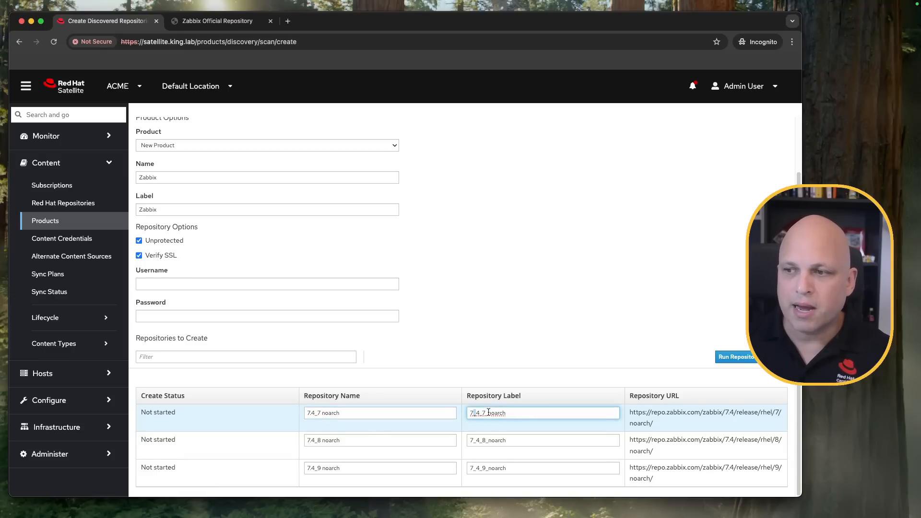
pyautogui.click(545, 414)
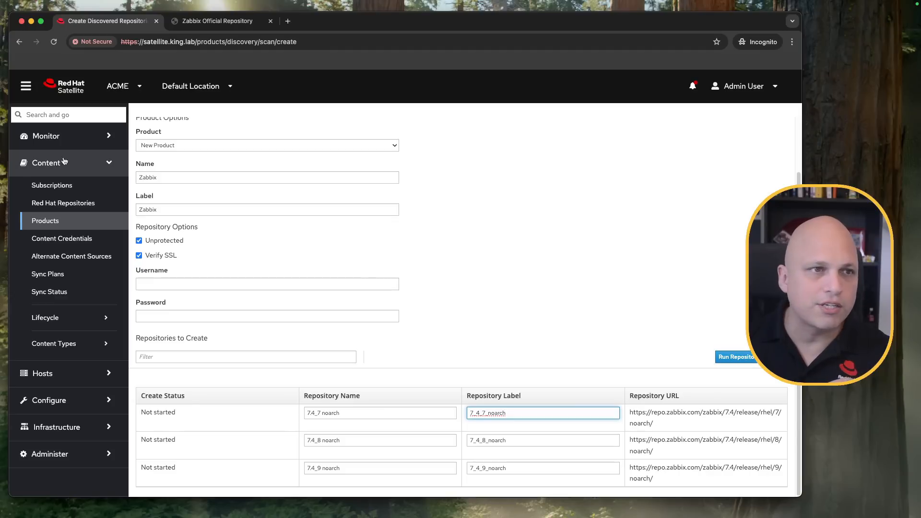
pyautogui.moveTo(802, 288); pyautogui.dragTo(766, 288)
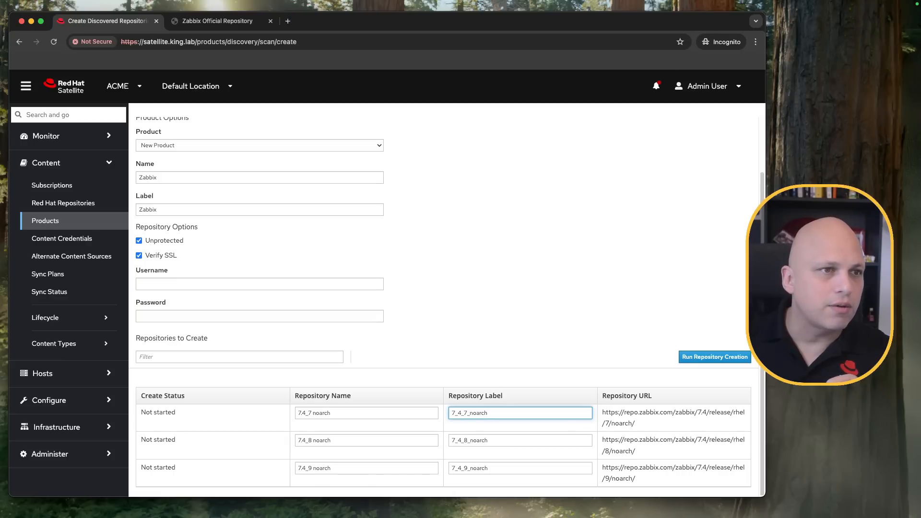
pyautogui.click(714, 358)
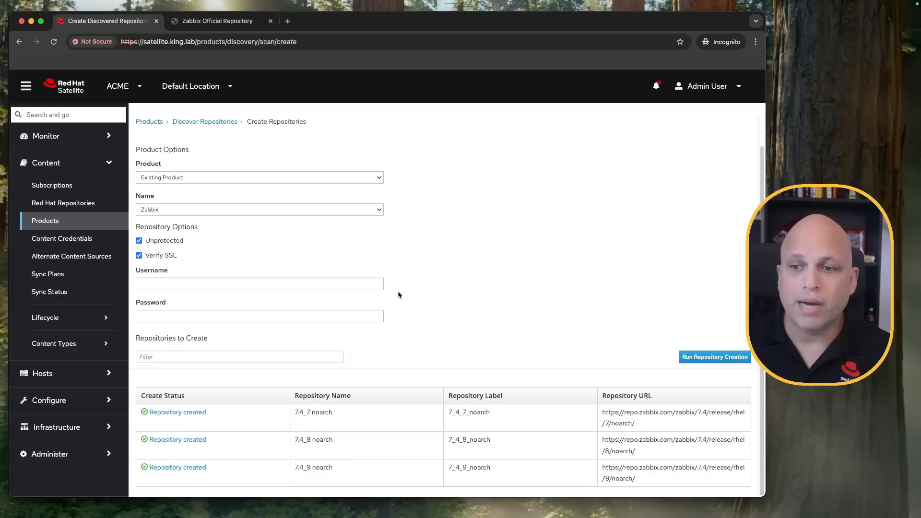
# - Check the create status of the three repositories and open the Zabbix product's repository list in a new browser tab
pyautogui.moveTo(217, 413); pyautogui.dragTo(147, 413)
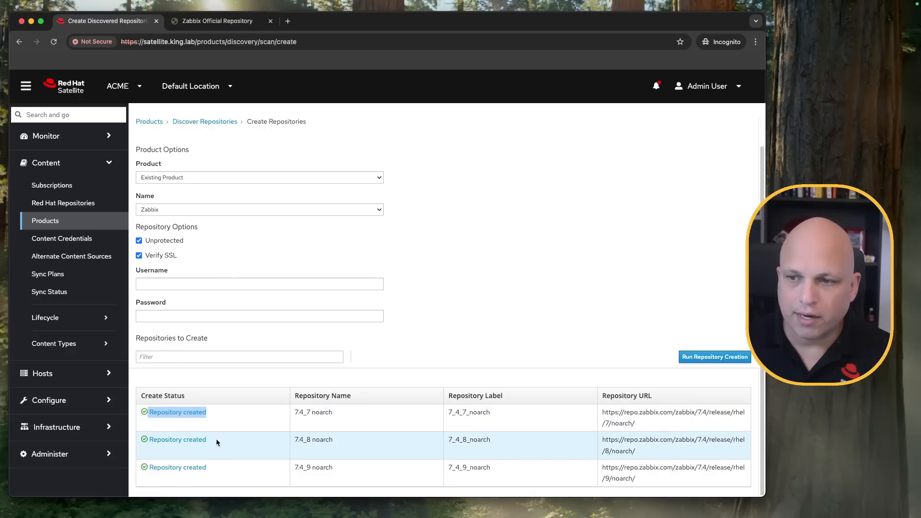
pyautogui.moveTo(216, 441); pyautogui.dragTo(180, 440)
pyautogui.moveTo(217, 466); pyautogui.dragTo(181, 469)
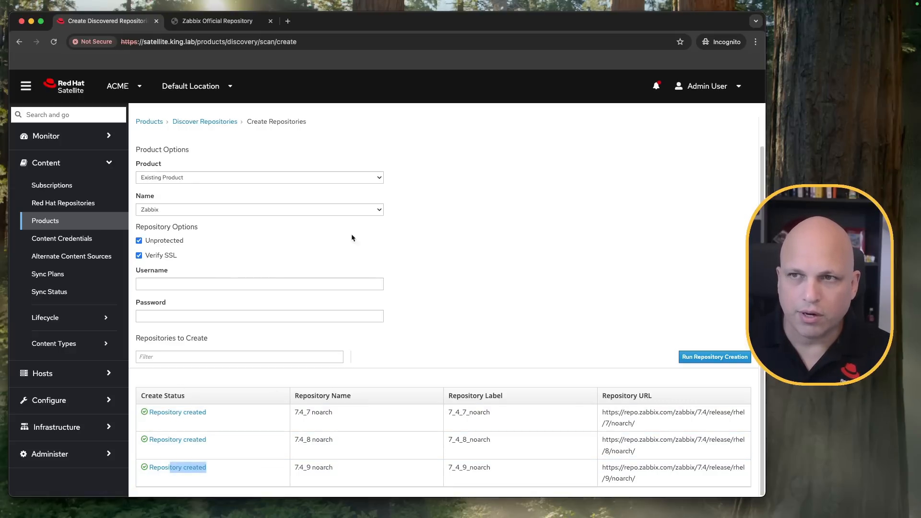
pyautogui.click(430, 196)
pyautogui.keyDown('super'); pyautogui.click(150, 123); pyautogui.keyUp('super')
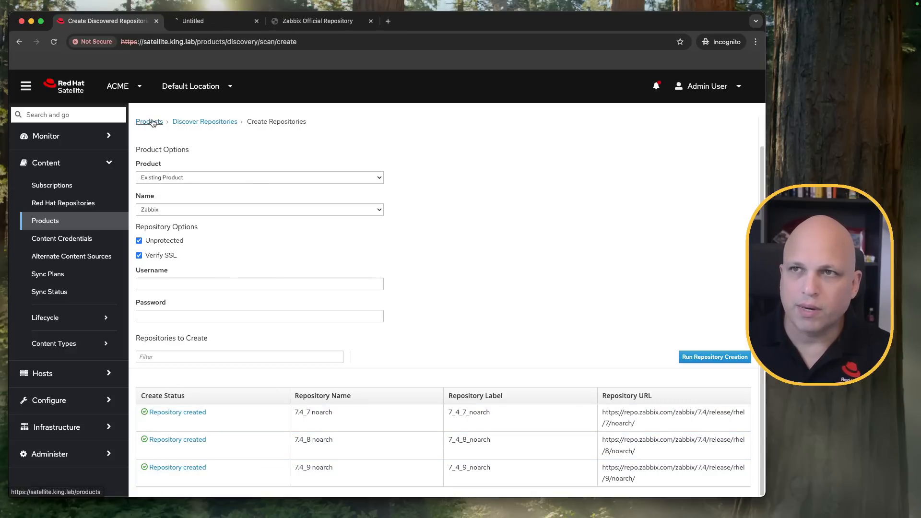
pyautogui.click(239, 27)
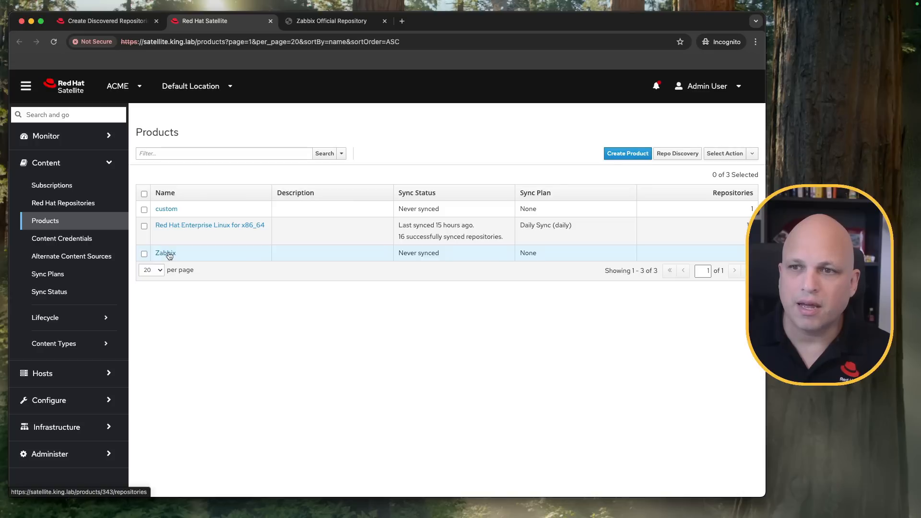
pyautogui.click(169, 254)
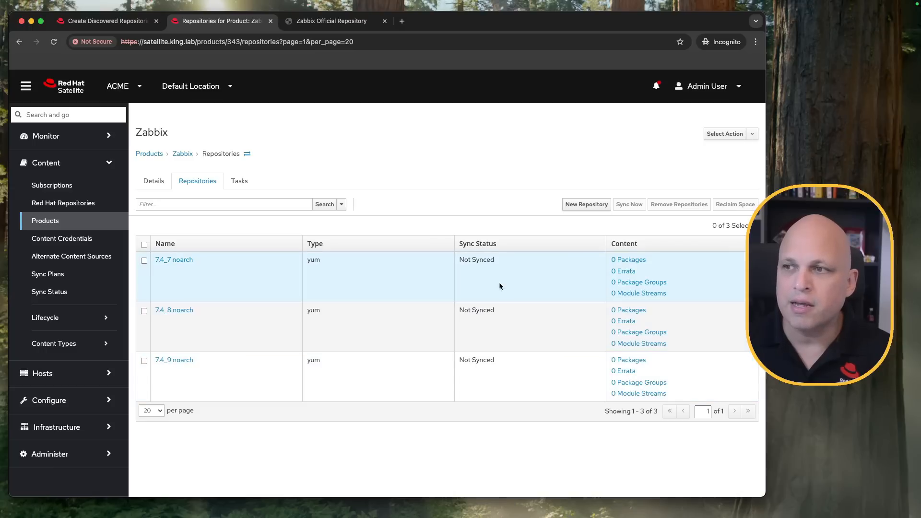
# - Select all three Zabbix repositories and start synchronizing them immediately
pyautogui.tripleClick(494, 260)
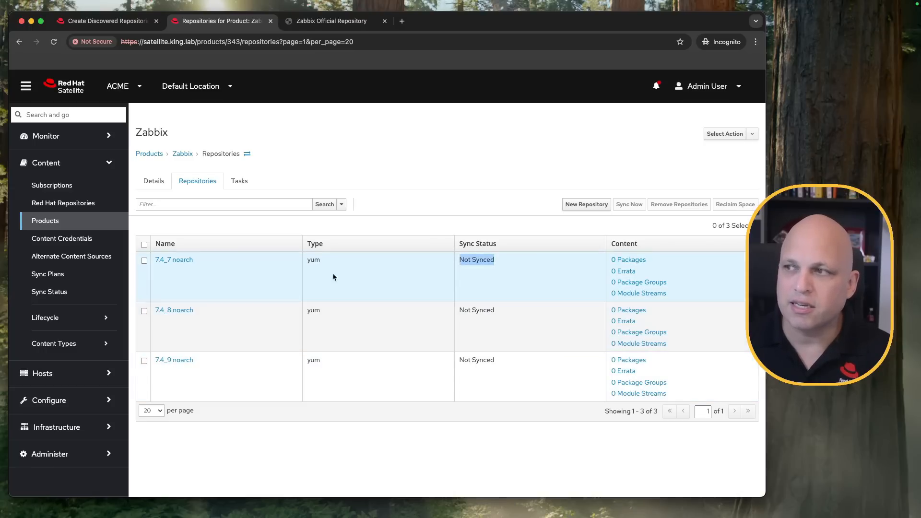
pyautogui.click(144, 246)
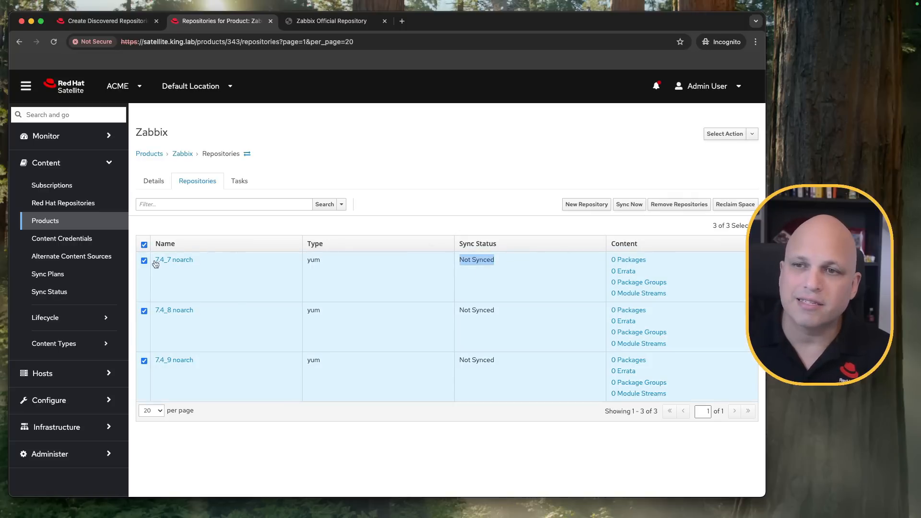
pyautogui.click(632, 206)
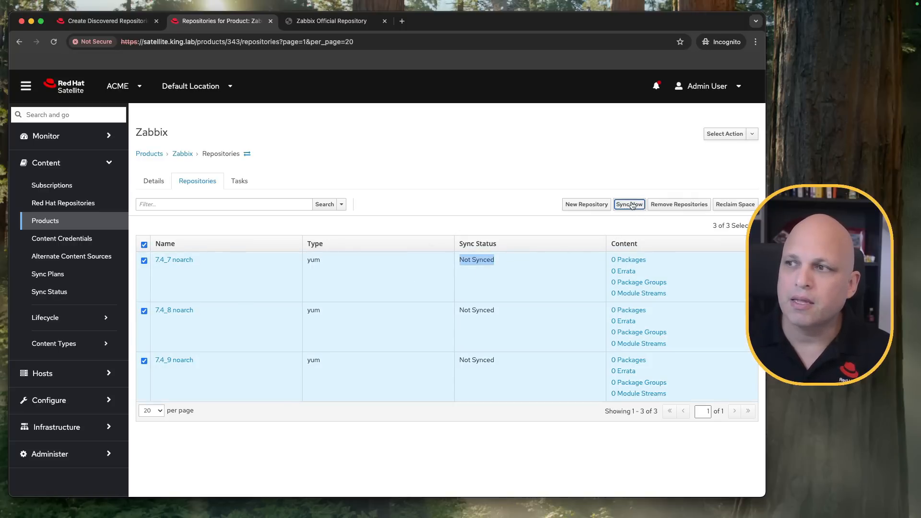